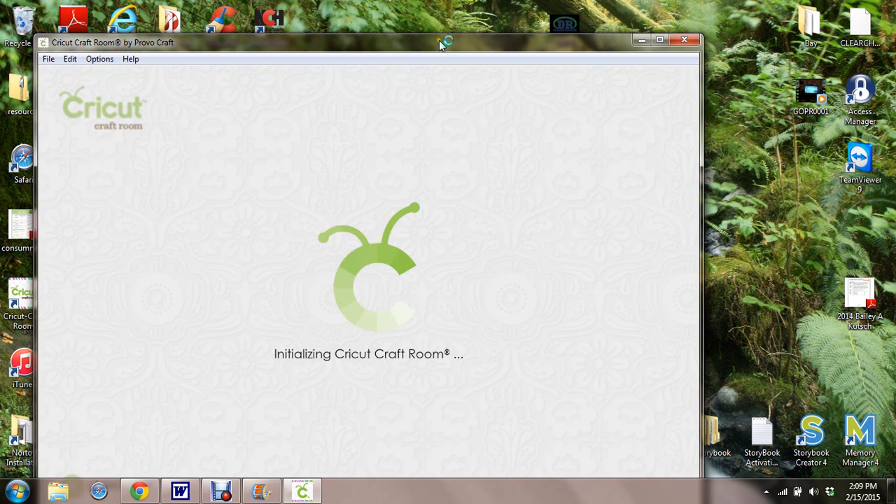
Step: Sign in to the Cricut account with the remembered credentials
drag(439, 40, 499, 14)
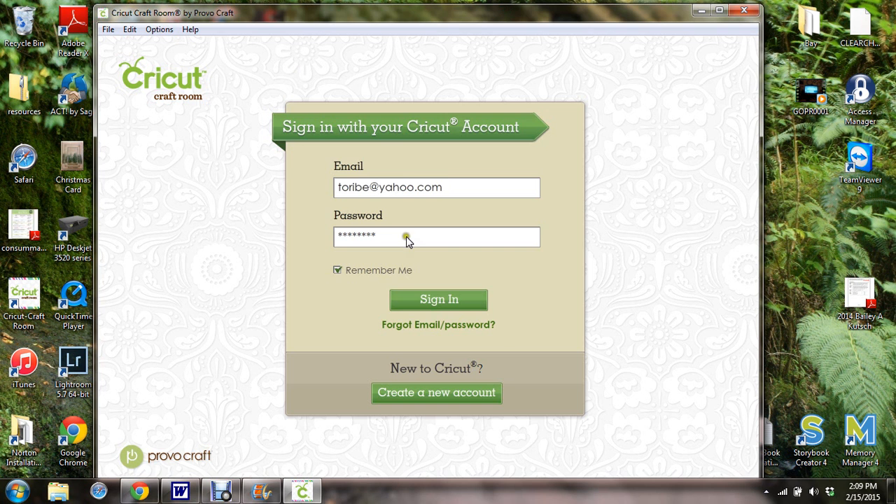
click(420, 300)
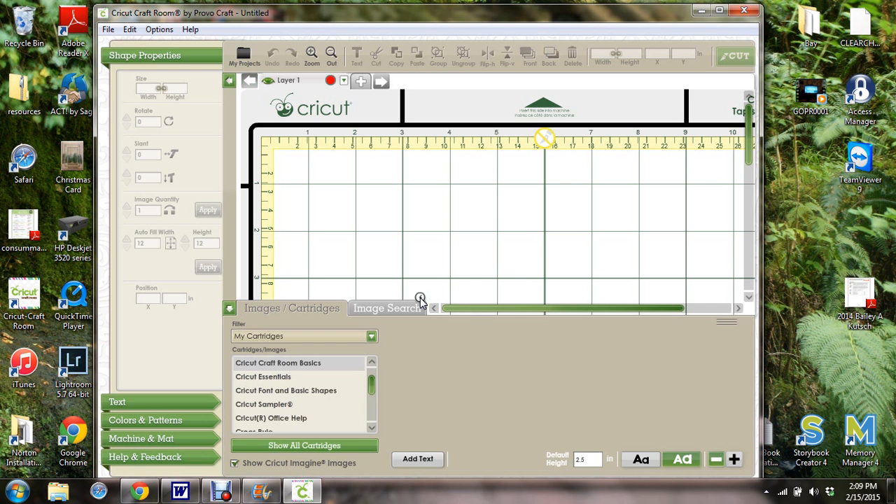
Step: Open the saved Craft Room project dated 04/26/2014 from the list of saved projects
click(109, 29)
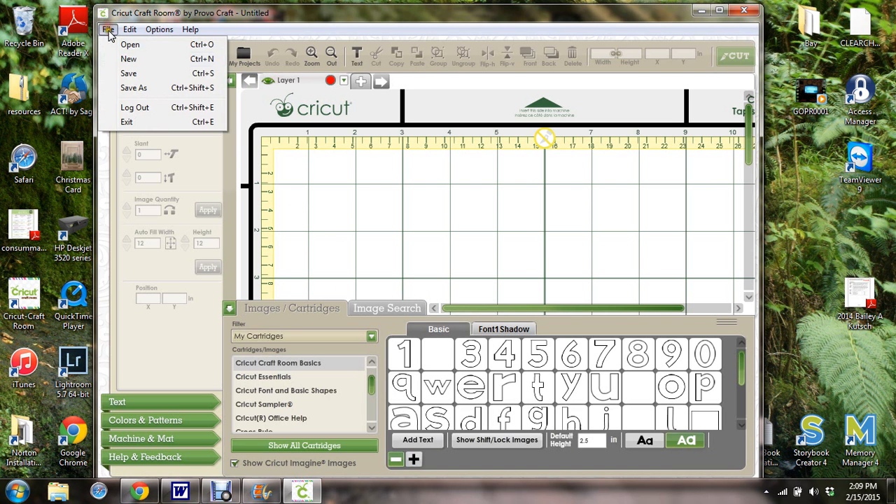
mouse_move(136, 33)
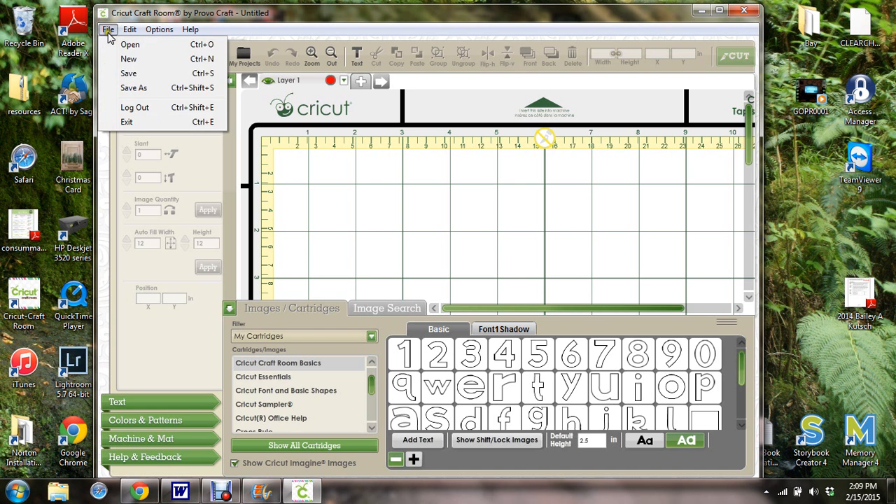
click(130, 44)
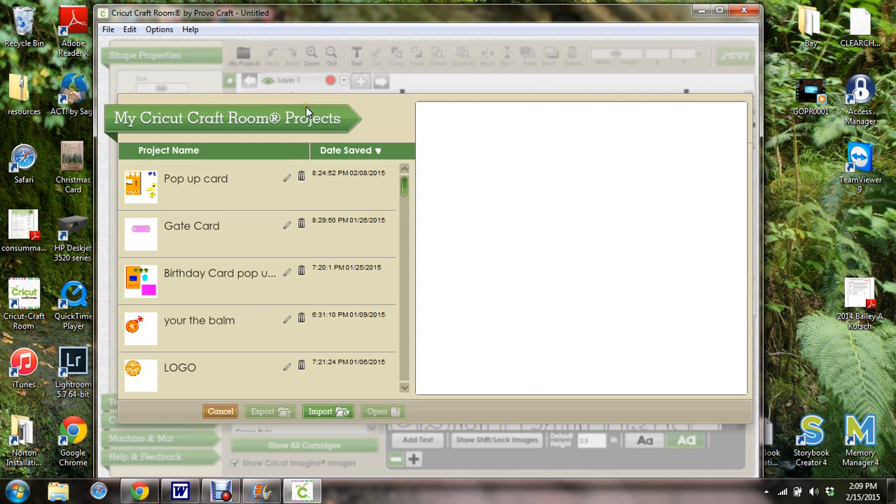
drag(403, 187, 402, 267)
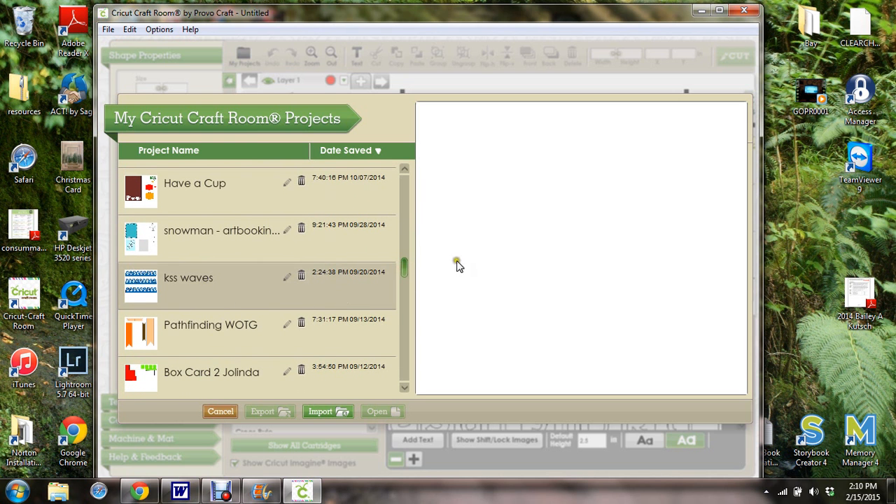
mouse_move(403, 264)
mouse_down()
mouse_move(411, 297)
mouse_move(403, 327)
mouse_up()
click(212, 308)
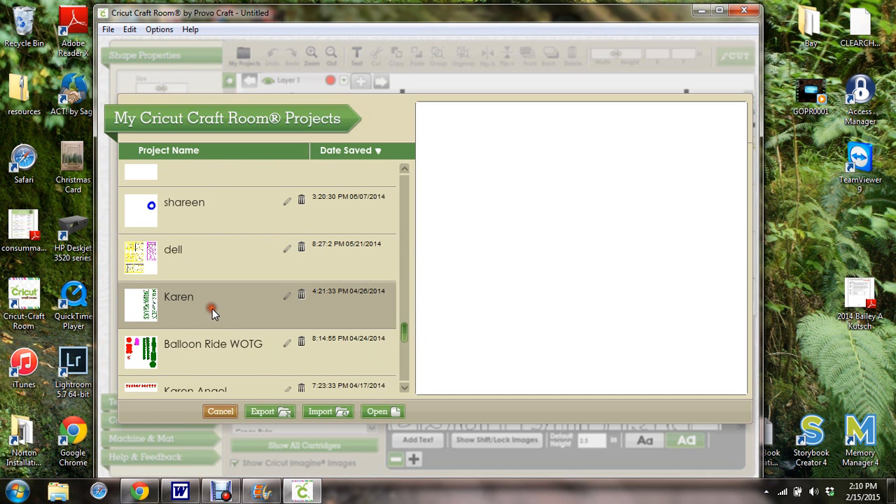
click(377, 413)
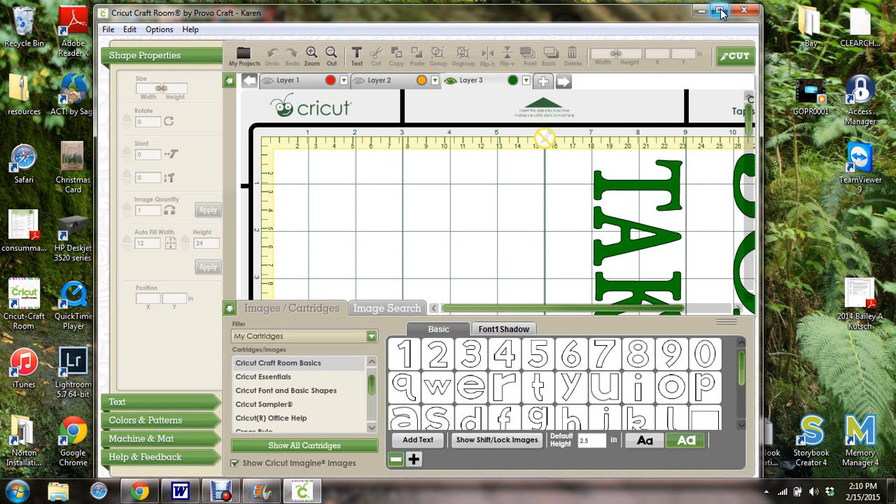
Step: Maximize the program window and make Layer 2 and Layer 1 visible together with Layer 3
click(721, 11)
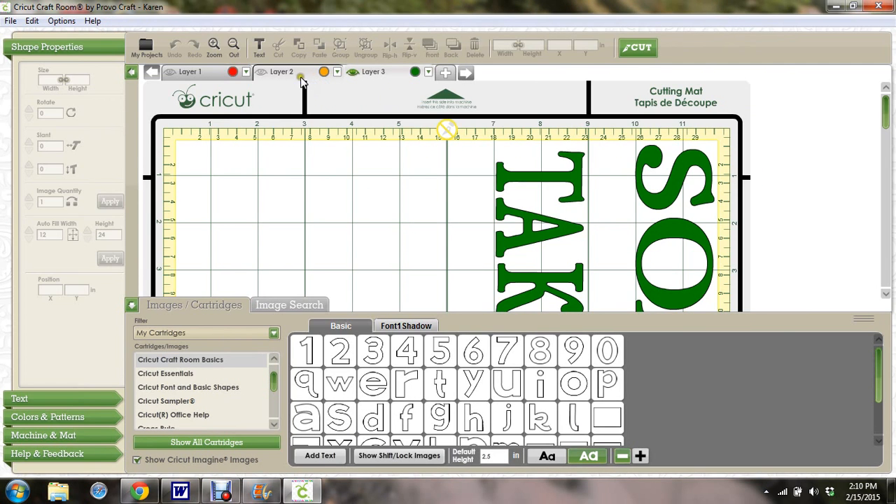
click(257, 73)
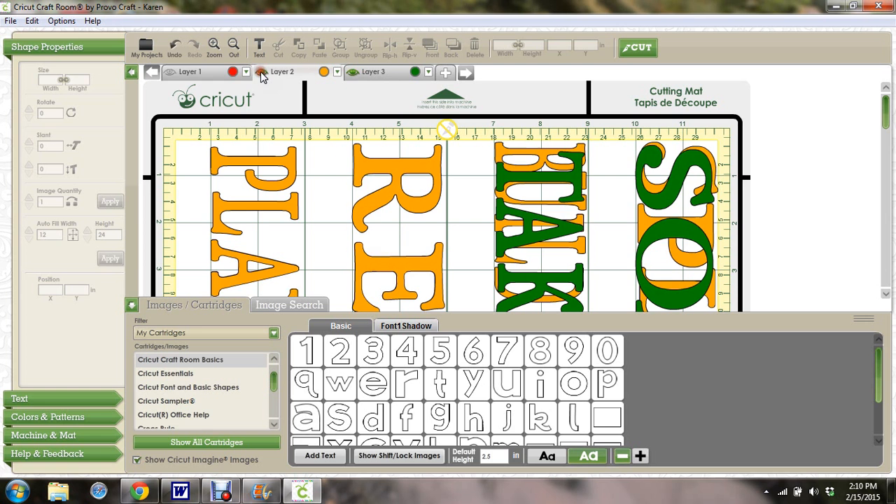
click(168, 74)
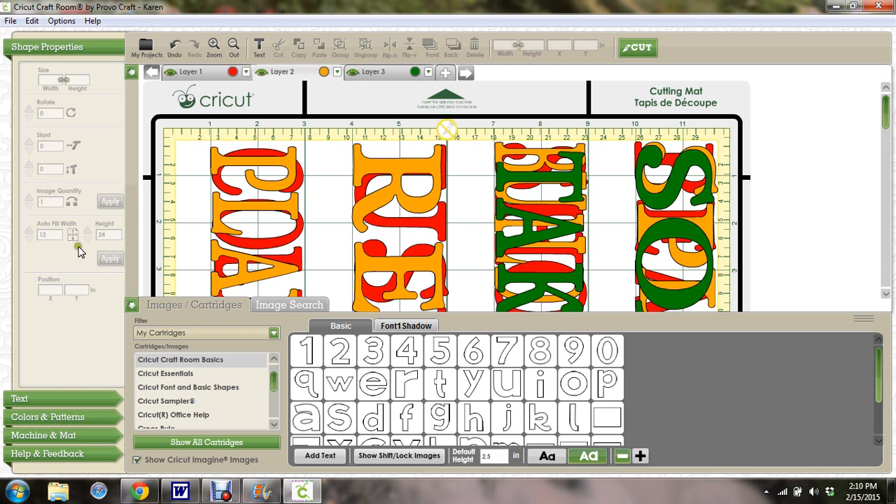
Step: Collapse the image library to enlarge the mat view and display the machine and mat settings
click(132, 305)
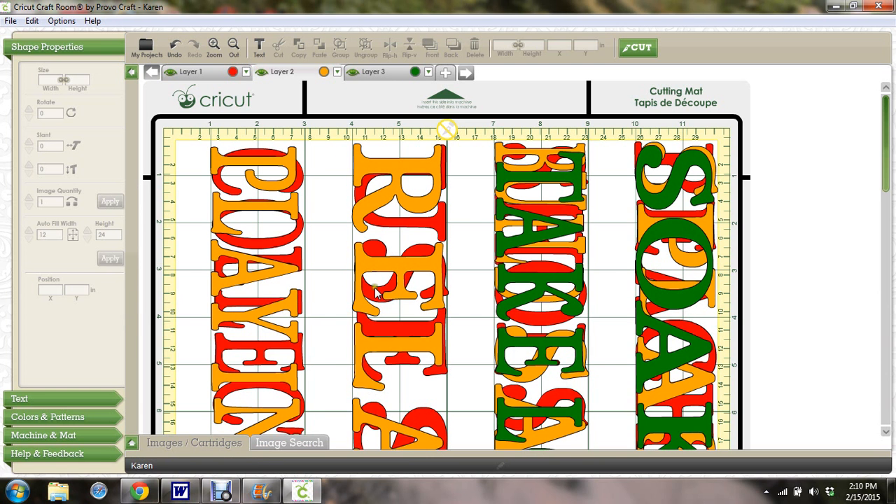
click(65, 436)
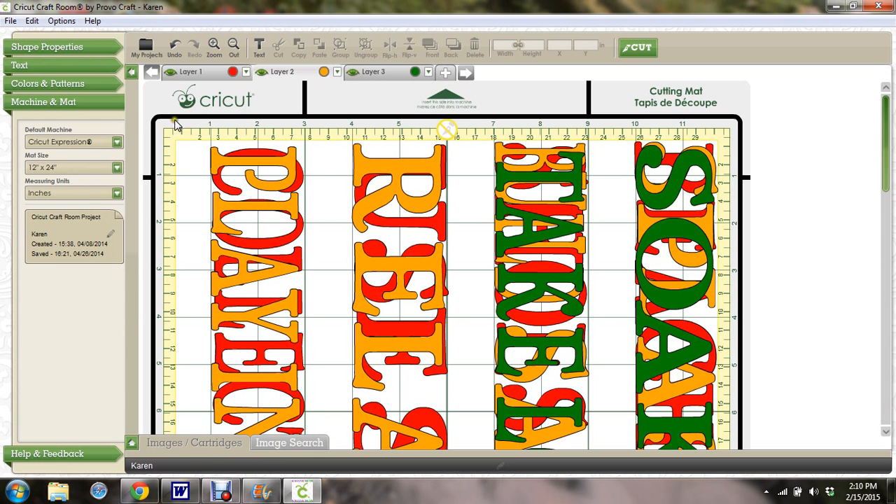
Step: Hide Layer 2 and Layer 3 and examine the red lettering of Layer 1 along the full mat
click(261, 72)
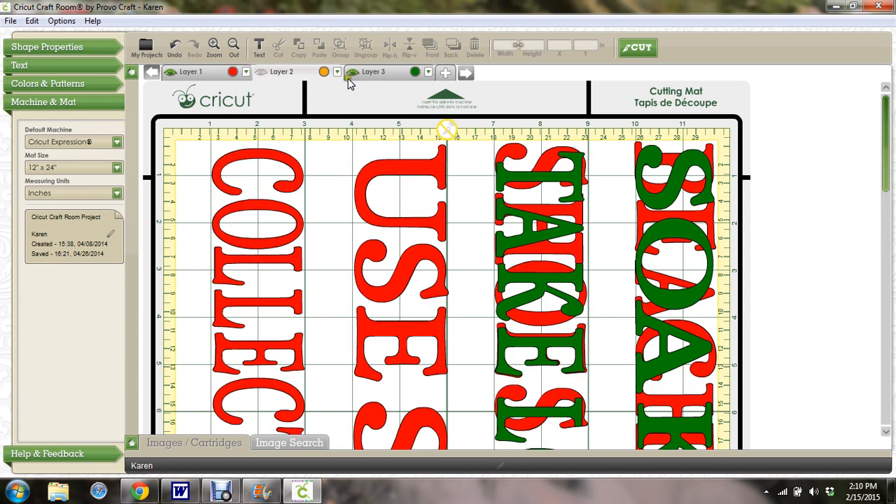
click(352, 73)
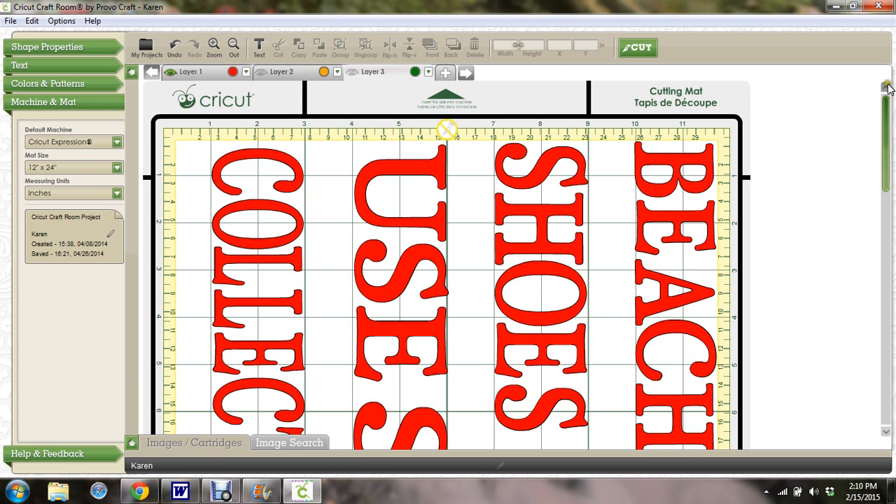
drag(887, 112, 892, 371)
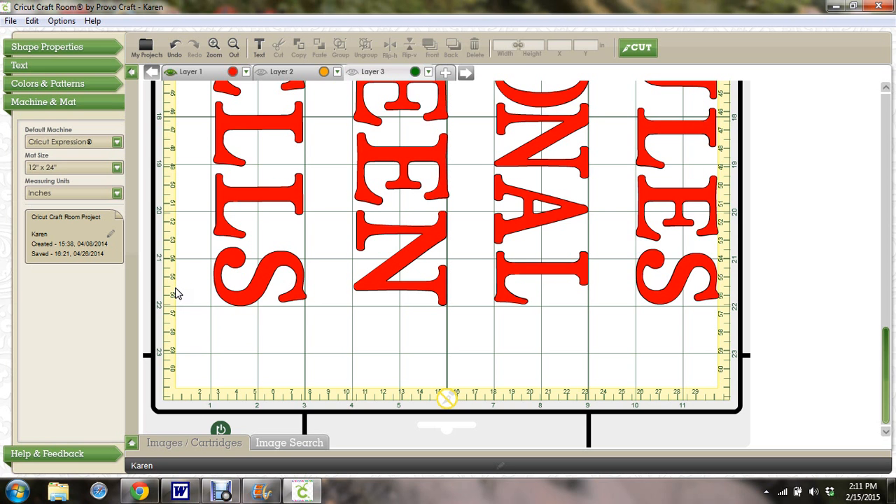
drag(889, 364, 893, 135)
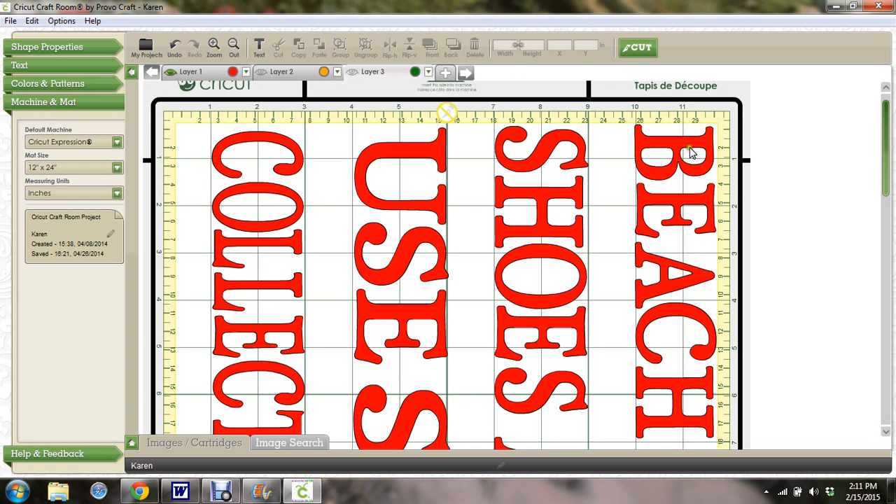
click(604, 158)
click(507, 199)
mouse_move(888, 111)
mouse_down()
mouse_move(883, 364)
mouse_move(880, 101)
mouse_up()
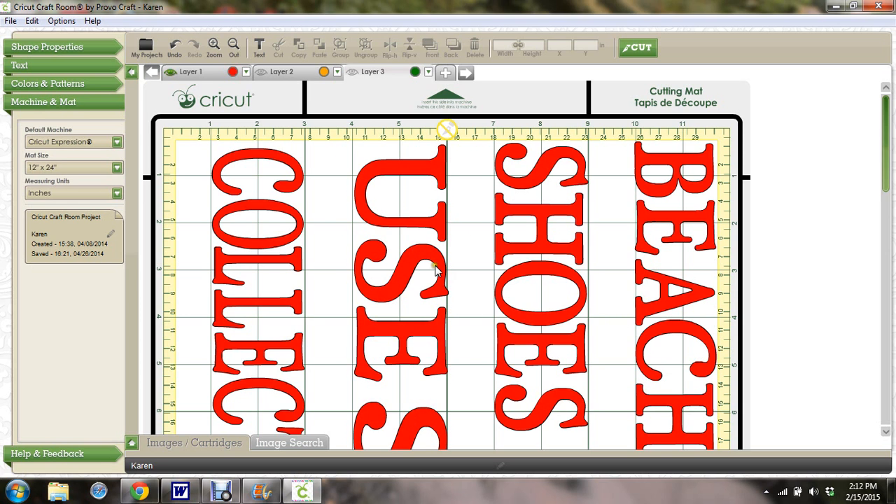
Step: Hide Layer 1, show only Layer 2, and examine its orange lettering along the mat
click(170, 73)
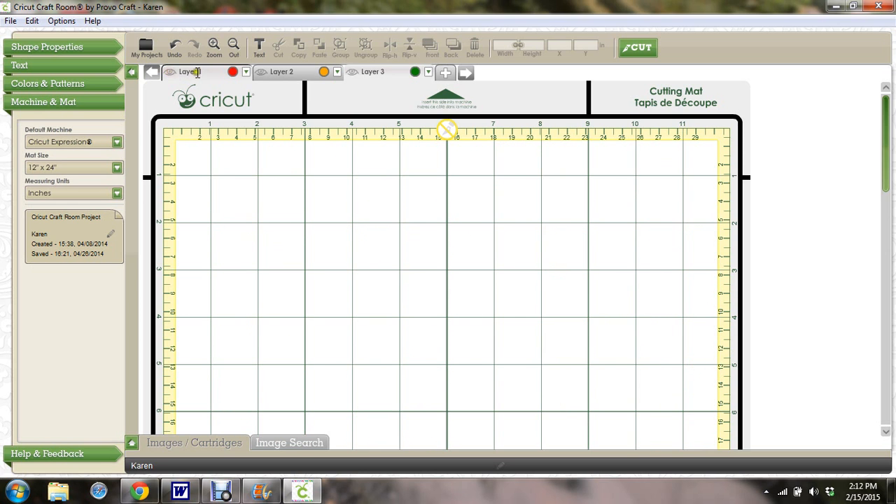
click(261, 73)
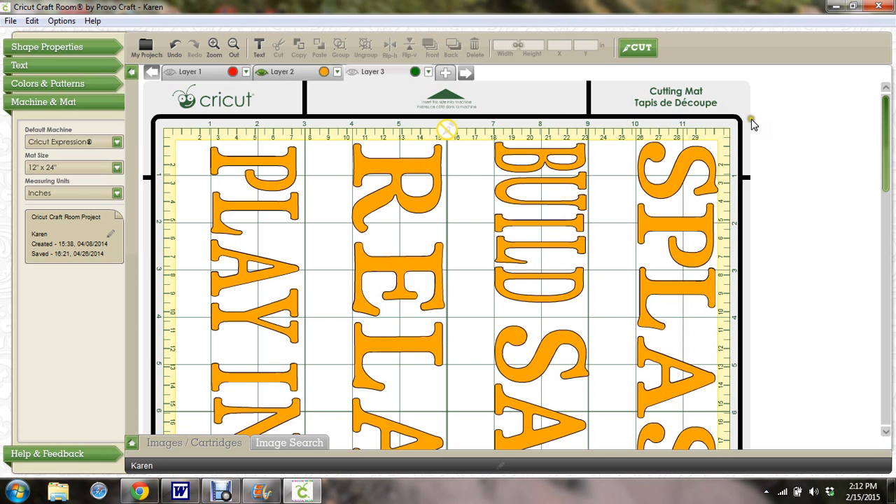
drag(887, 112, 883, 224)
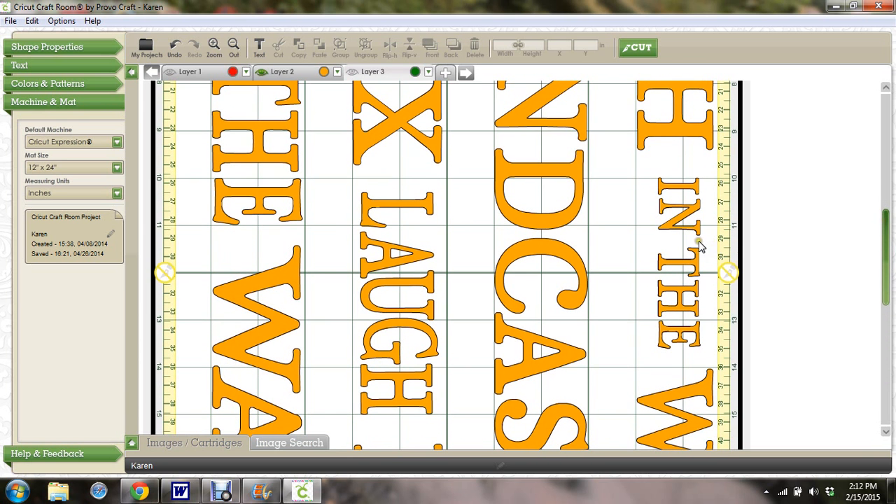
drag(882, 246, 887, 226)
drag(885, 336, 886, 258)
drag(884, 253, 868, 115)
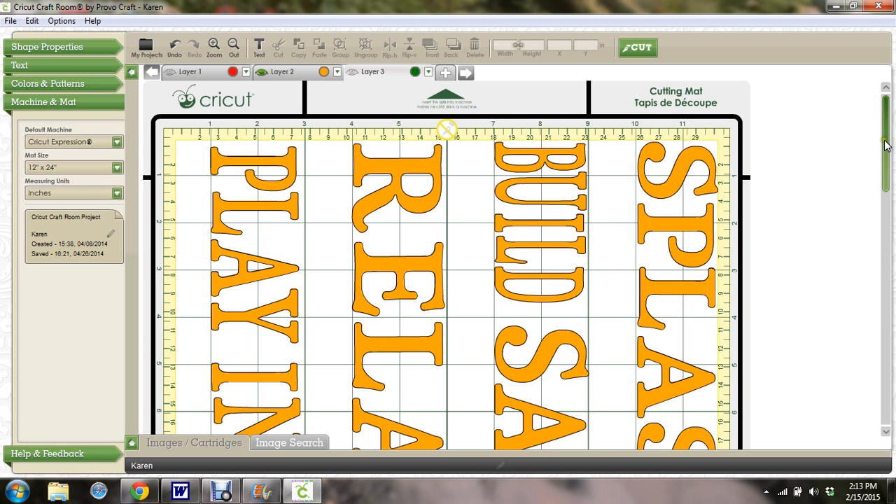
drag(885, 132, 880, 110)
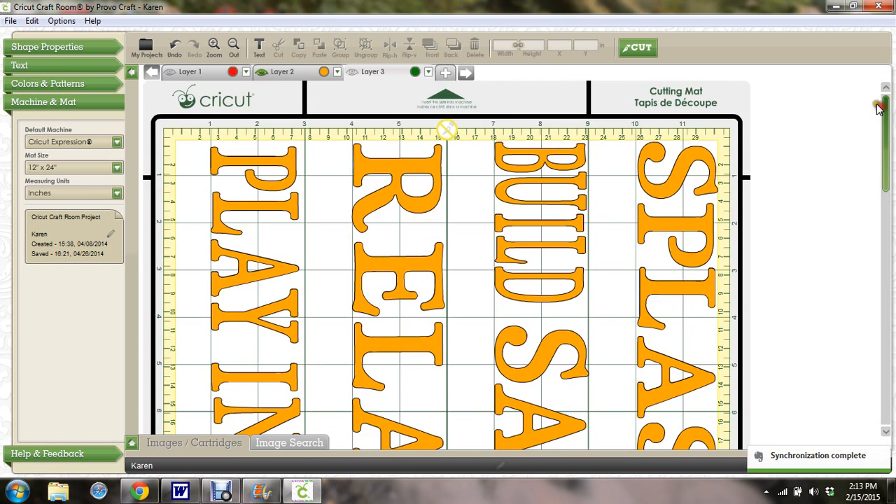
Step: Hide Layer 2, show only Layer 3, and examine its green lettering down to the mat's end
click(259, 73)
click(350, 72)
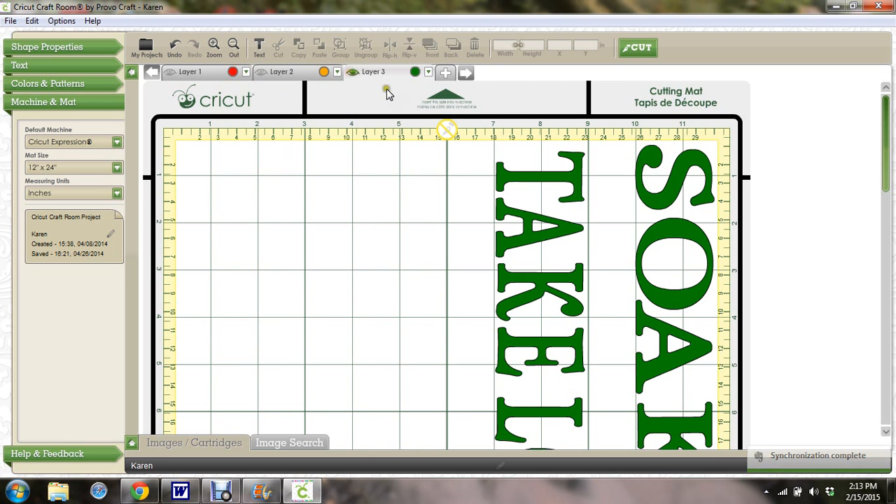
drag(886, 112, 767, 353)
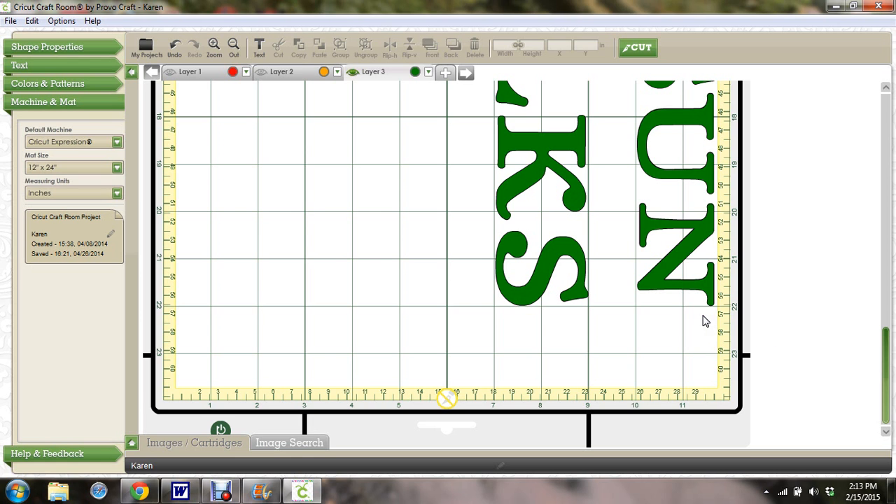
drag(885, 339, 876, 96)
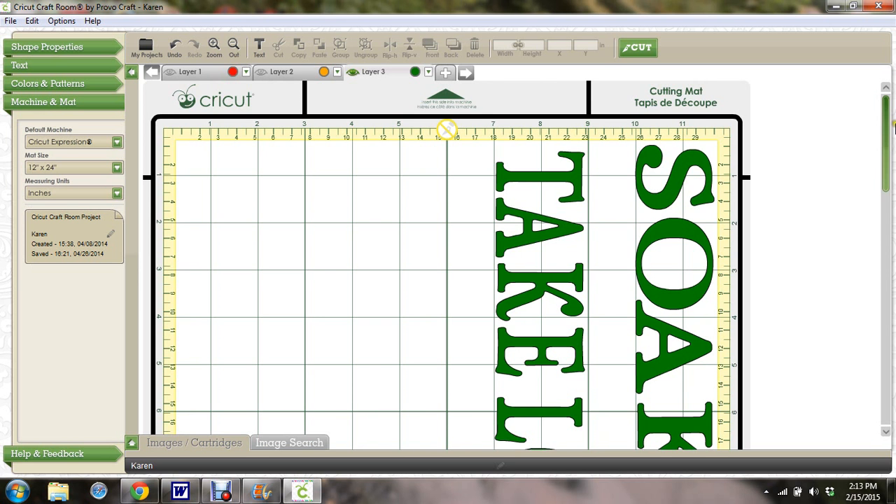
drag(885, 121, 870, 352)
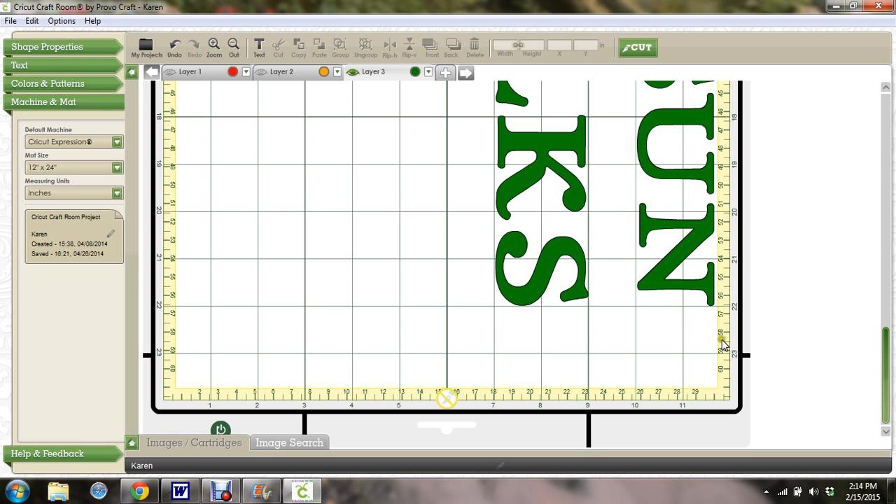
drag(887, 378, 885, 129)
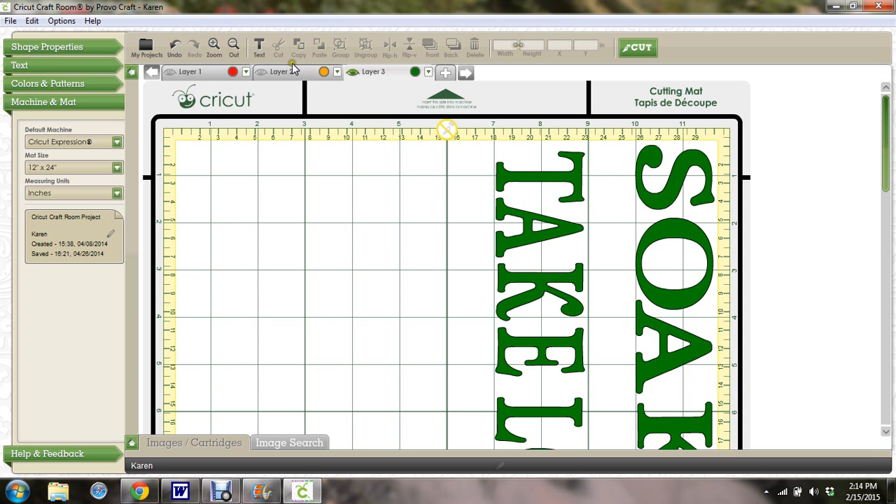
Step: Make Layer 2 and Layer 1 visible again so all three layers show together
click(263, 72)
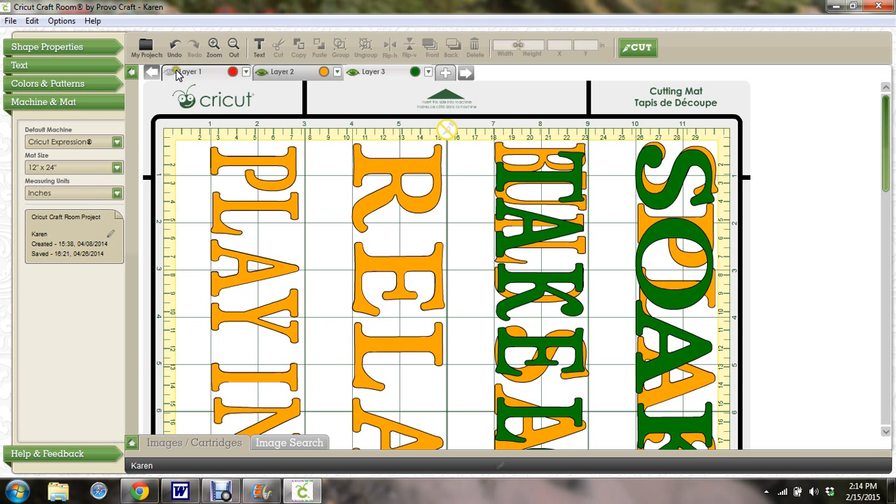
click(171, 72)
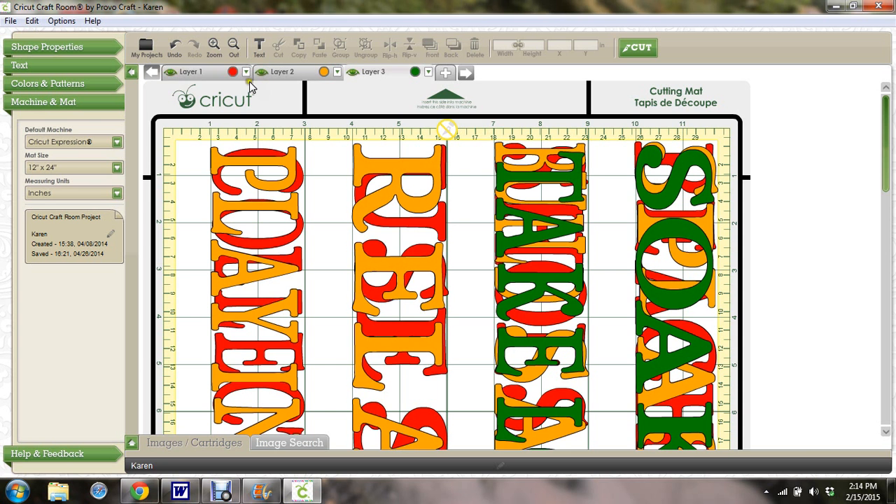